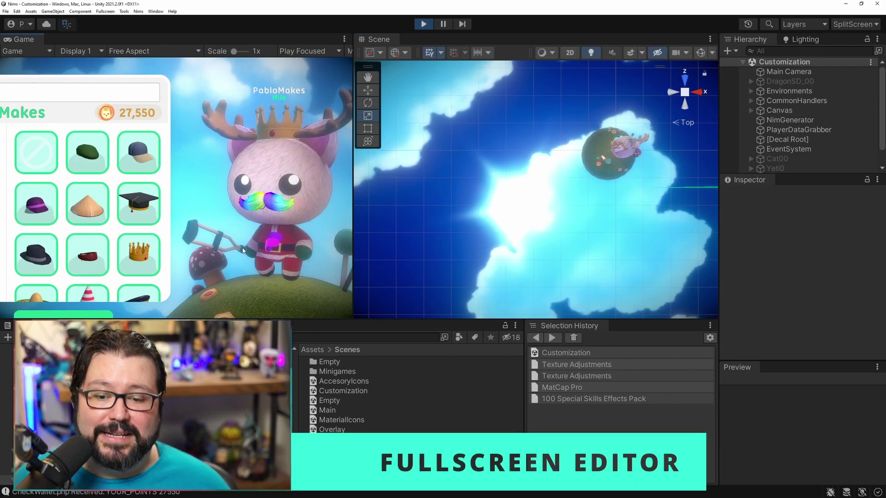
Step: Preview the Game view fullscreen, then fullscreen the Scene view and orbit to a tilted view over the clouds
key(F10)
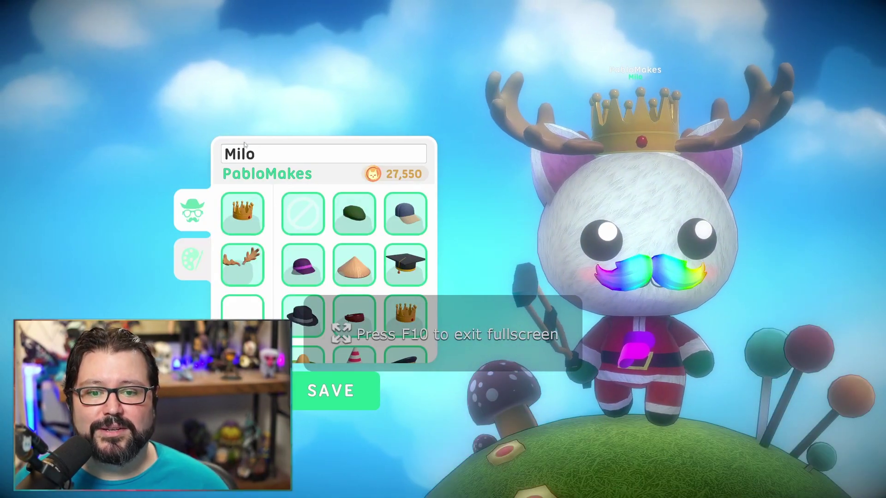
key(F10)
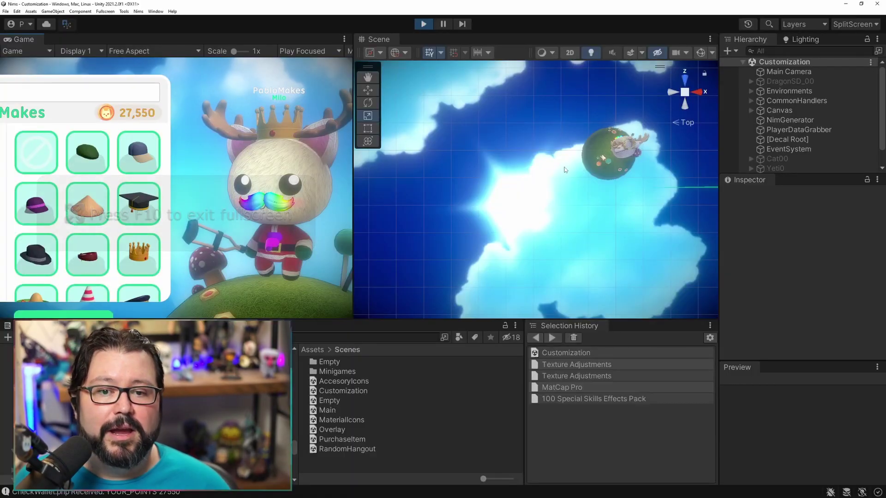
key(F11)
alt+drag(659, 177, 576, 128)
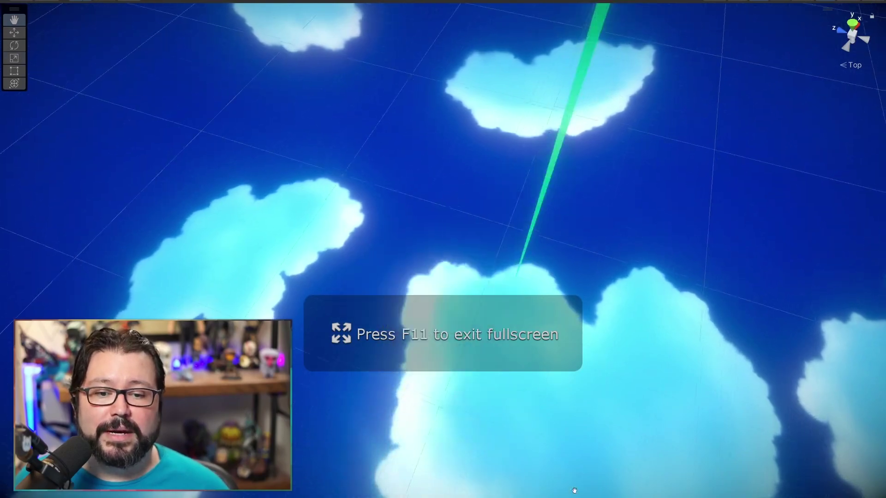
key(F10)
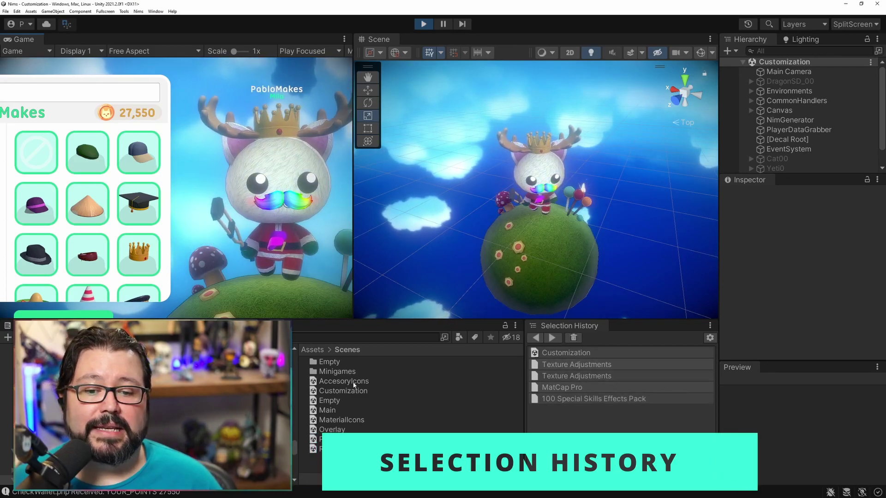
Step: Select the Customization and Main scenes, then Canvas, PlayerDataGrabber, Environments, Group_Profile and GridItem objects
click(566, 352)
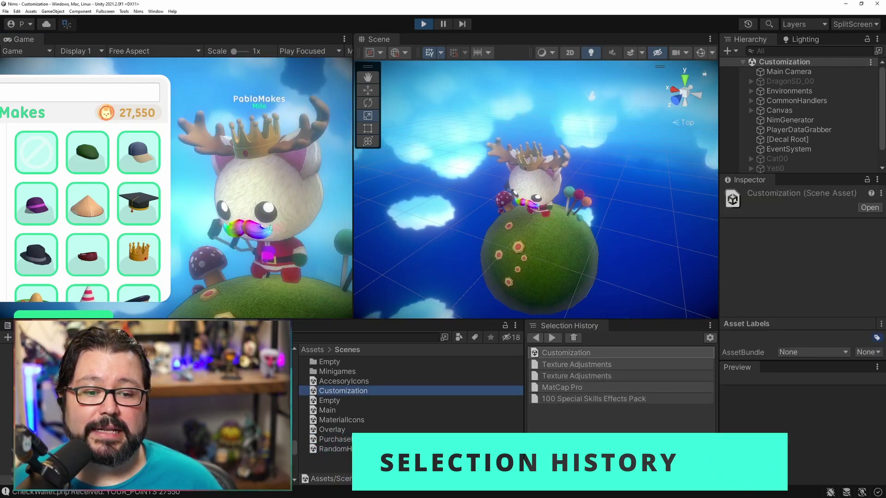
click(342, 410)
click(780, 111)
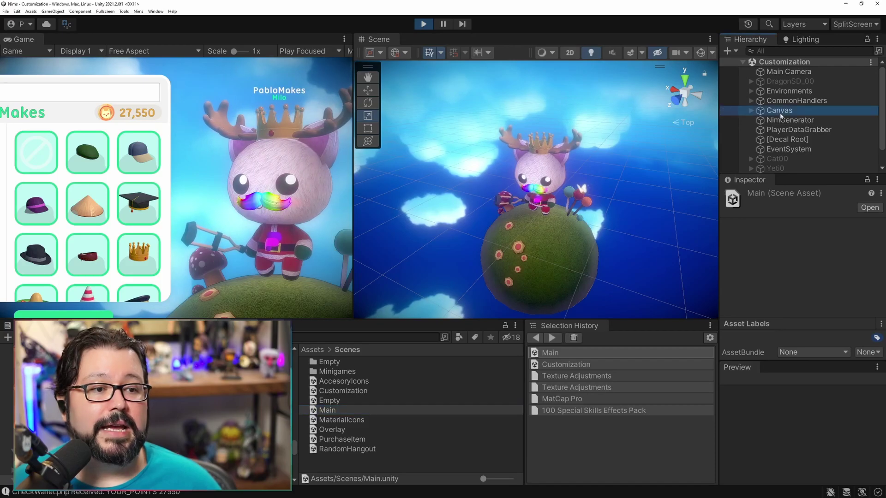
click(779, 130)
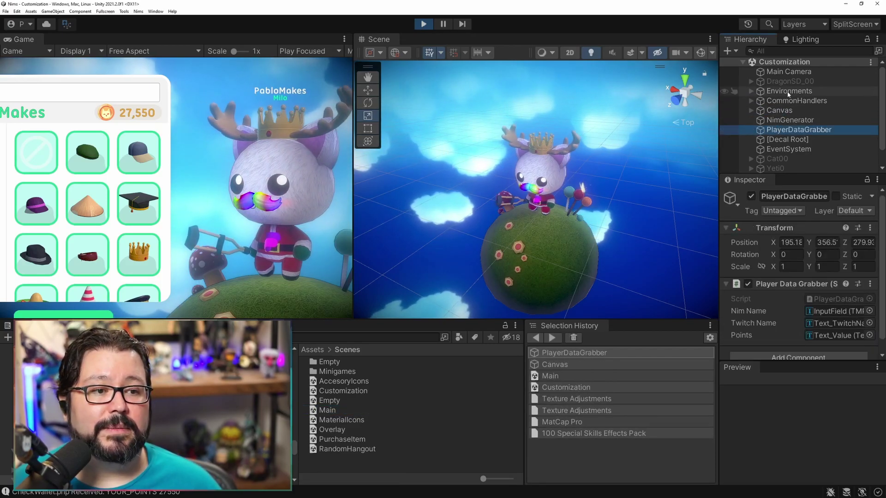
click(759, 94)
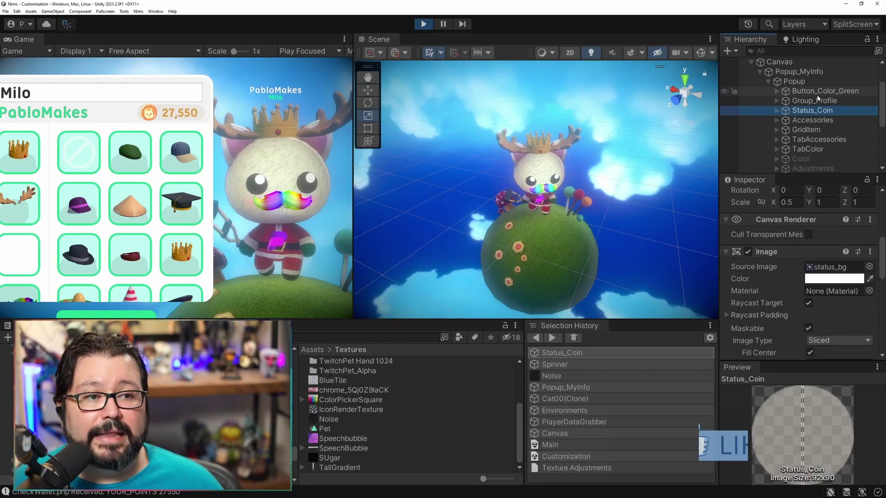
click(830, 101)
click(839, 129)
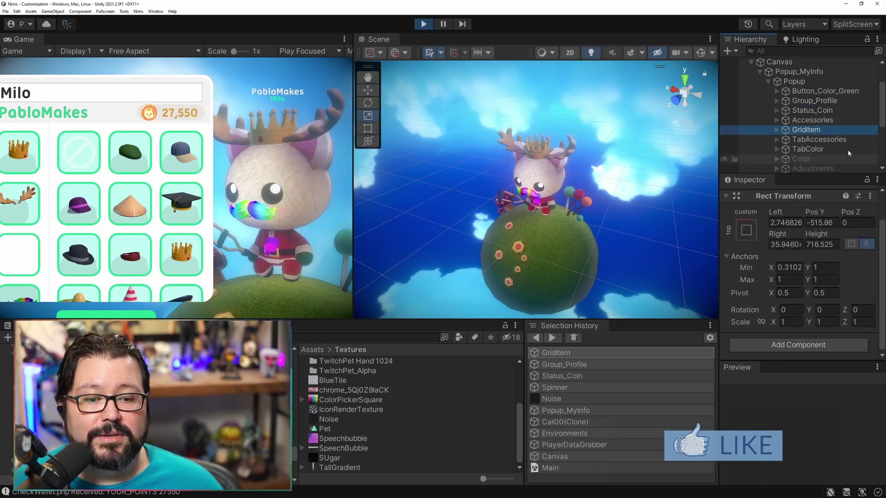
Step: Reselect Cat00(Clone), Status_Coin and GridItem from the Selection History window
click(556, 422)
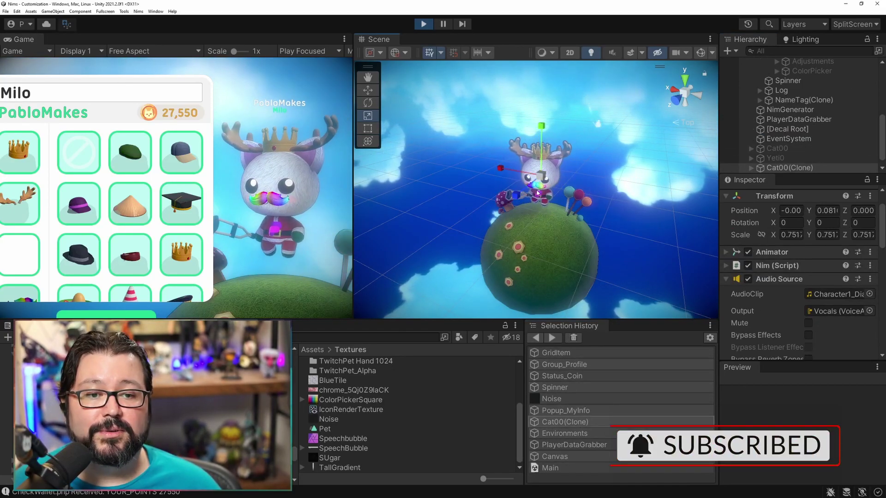
click(562, 376)
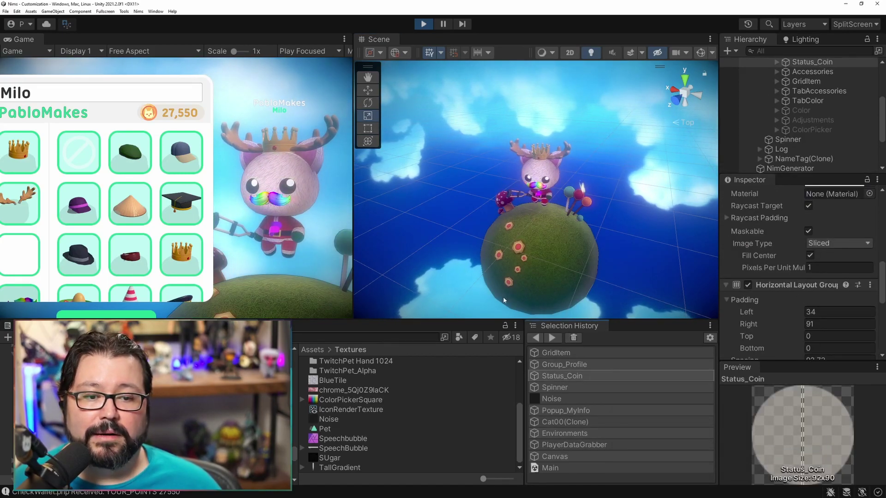
click(556, 354)
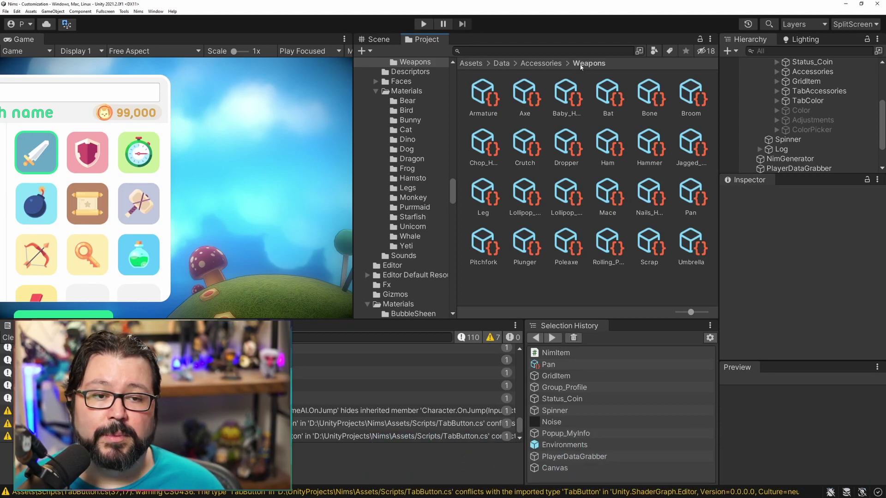
Step: Step through the Weapons folder assets Armature, Axe, Baby_Hammer and Bat
key(Right)
key(Right)
key(Right)
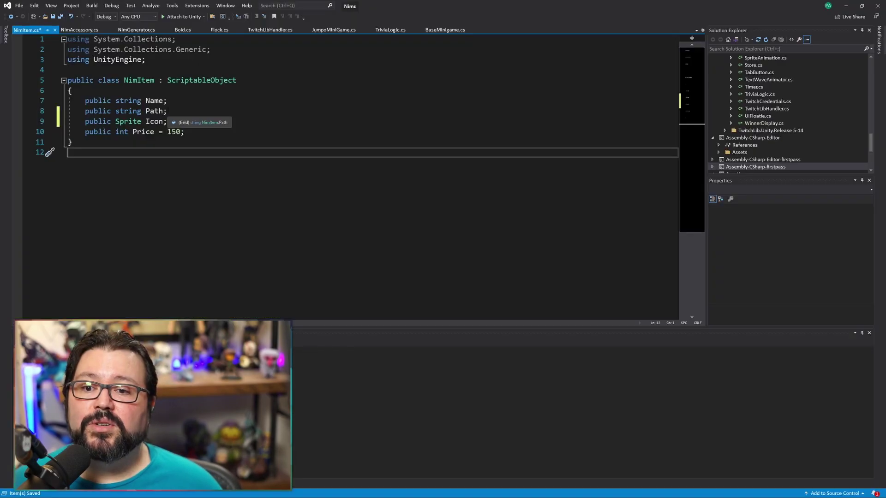
Step: Insert an [AssetIcons.AssetIcon] line between the Path field and the Sprite Icon field in NimItem.cs
click(170, 111)
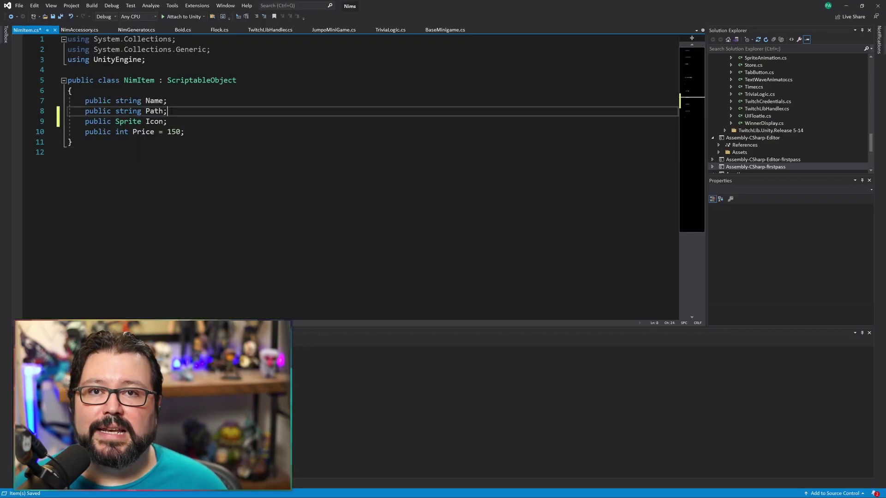
key(Return)
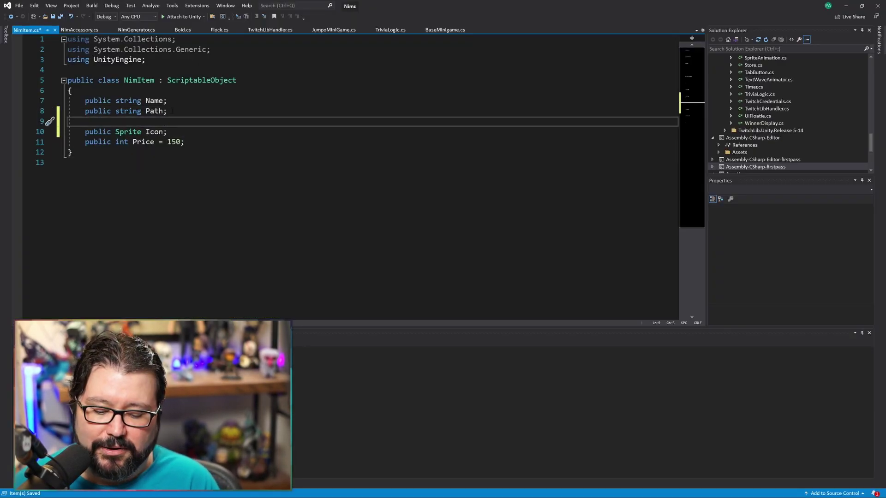
text([asset)
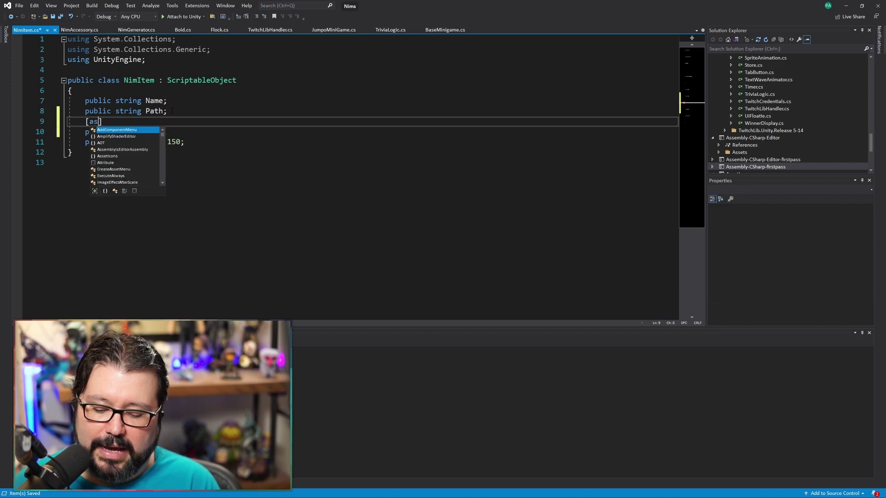
key(Tab)
text(.)
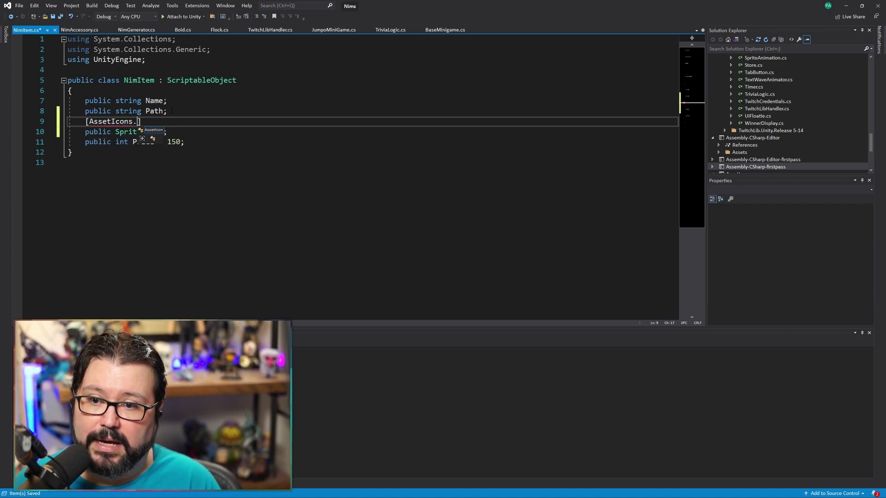
text(AssetIcon)
key(Tab)
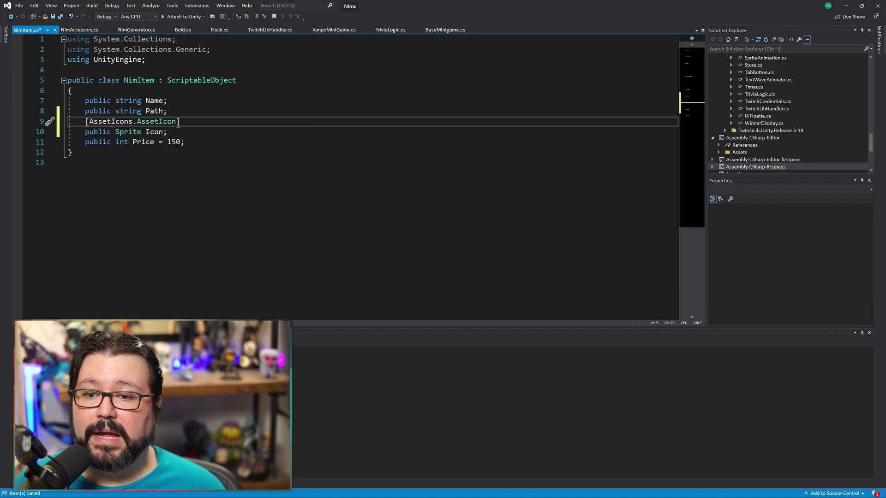
click(137, 132)
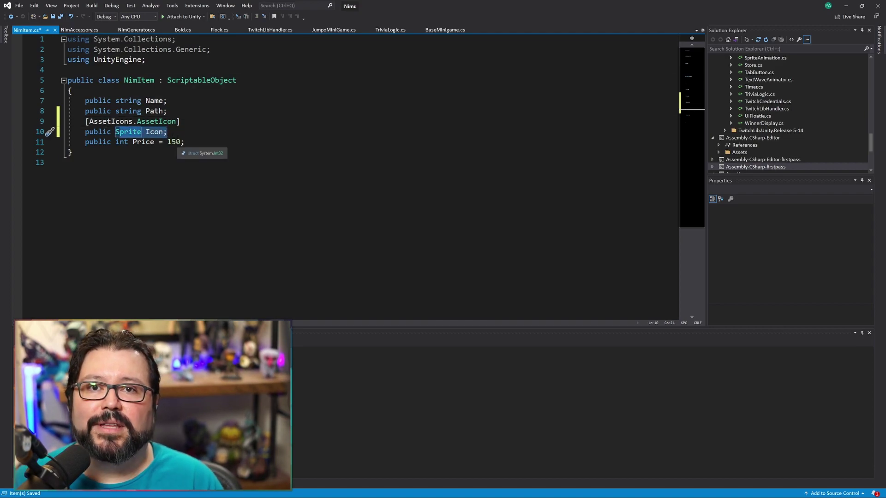
click(138, 162)
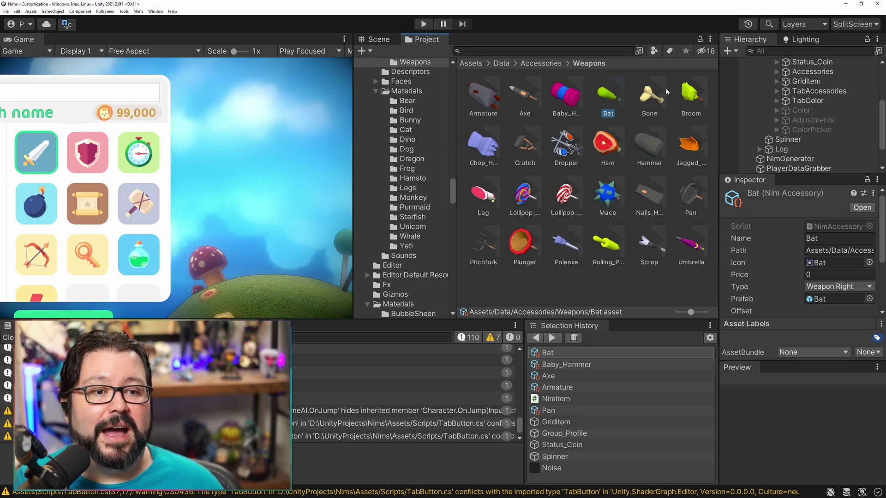
Step: Inspect the Ham, Mace and Lollipop_02 weapon accessories in the Inspector
click(618, 148)
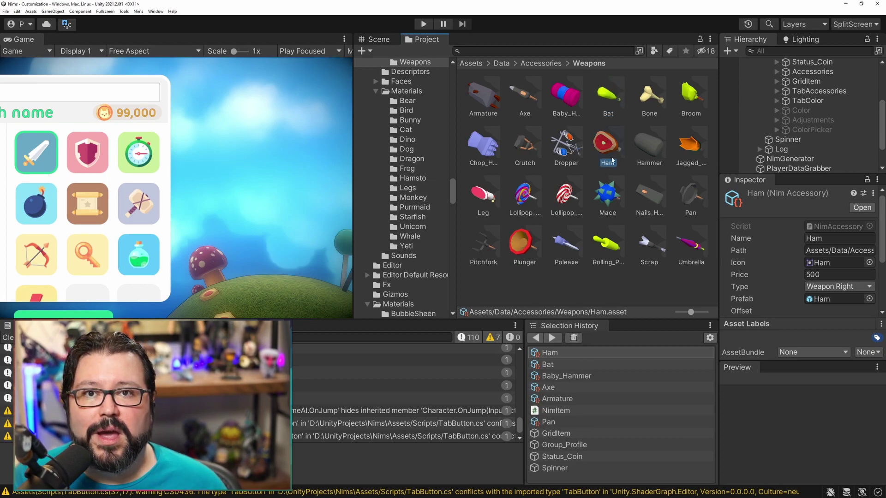
click(614, 190)
click(570, 194)
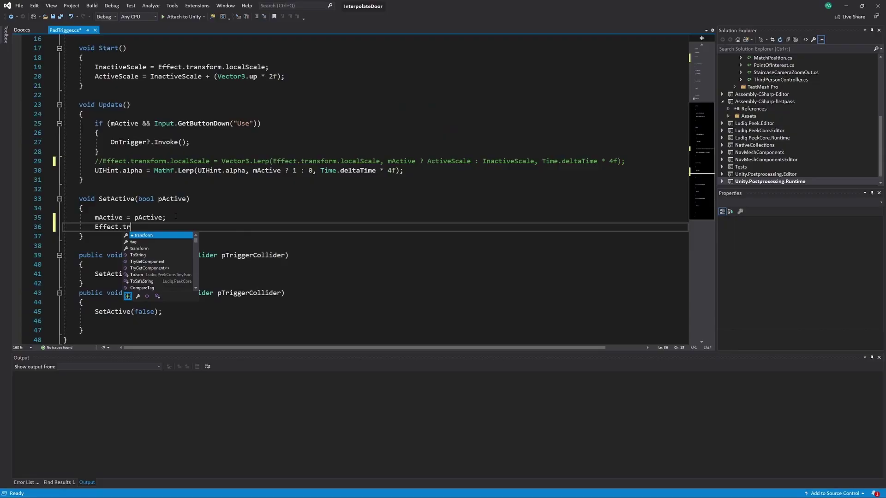
Step: Type 'ansform.' on the way to the DOTween (HOTween v2) asset page
text(ansform)
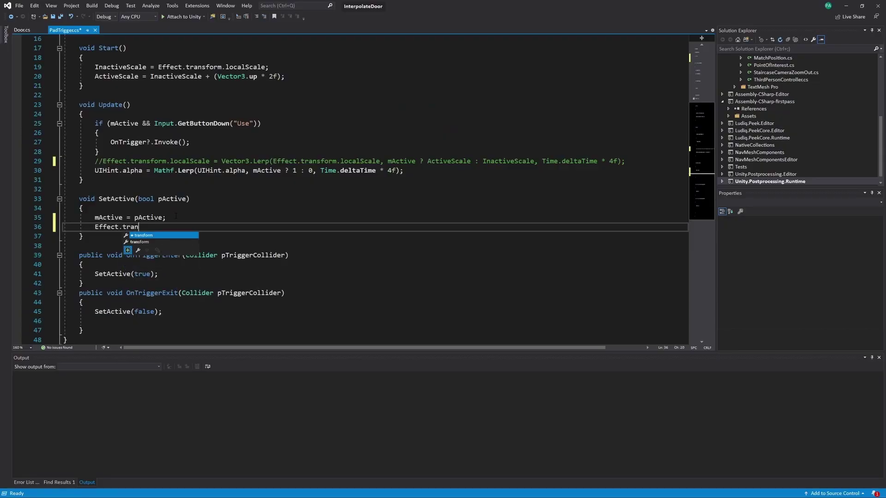
text(.)
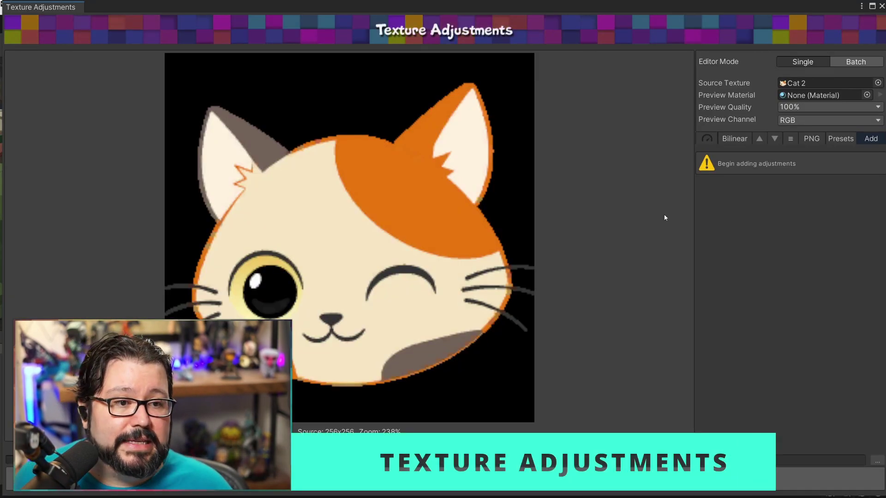
Step: Add a Hue, Saturation and Lightness adjustment, shift the cat to teal-green, then delete it
click(874, 137)
mouse_move(851, 141)
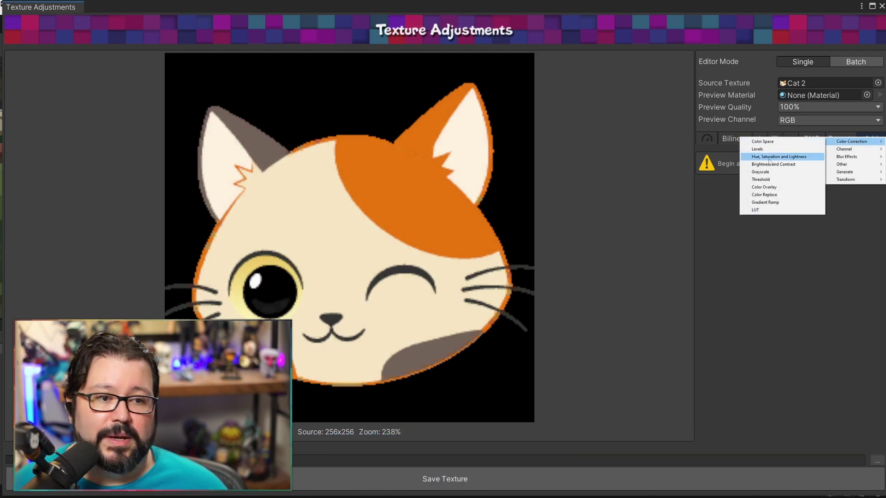
click(785, 157)
drag(814, 174, 839, 176)
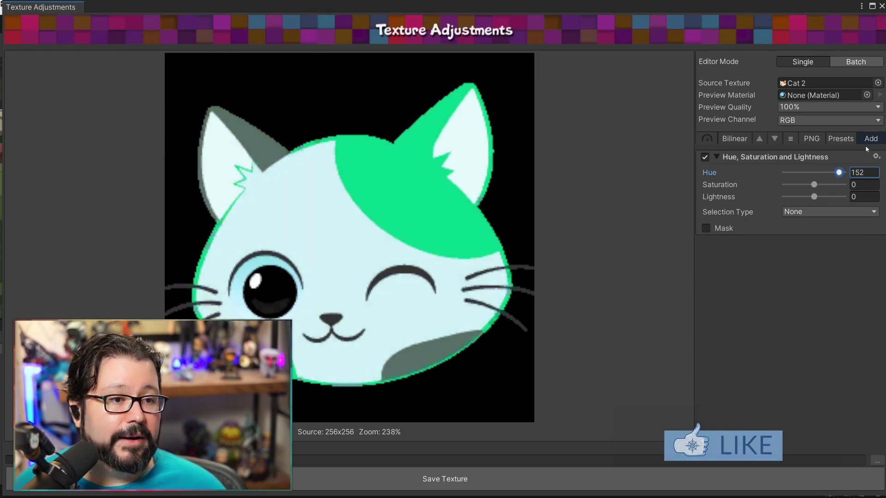
click(877, 156)
click(840, 194)
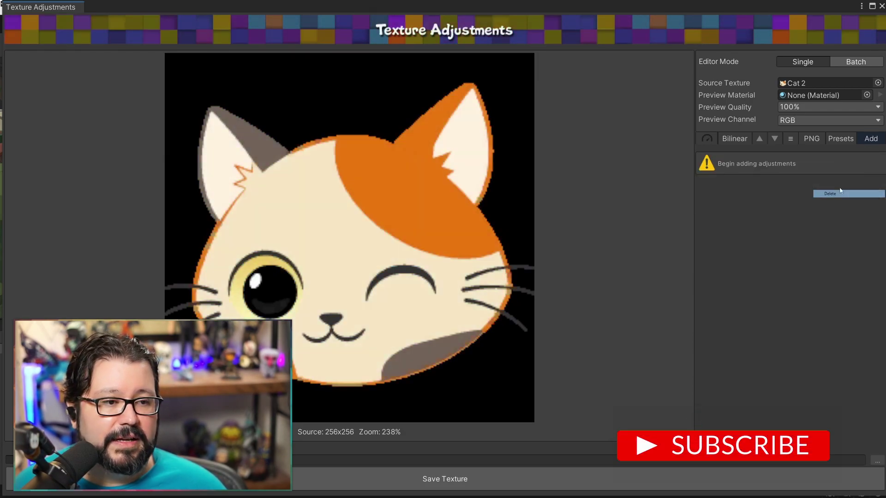
Step: Add a Gaussian blur to the cat texture, remove it, and add a Flip adjustment instead
click(870, 138)
mouse_move(846, 158)
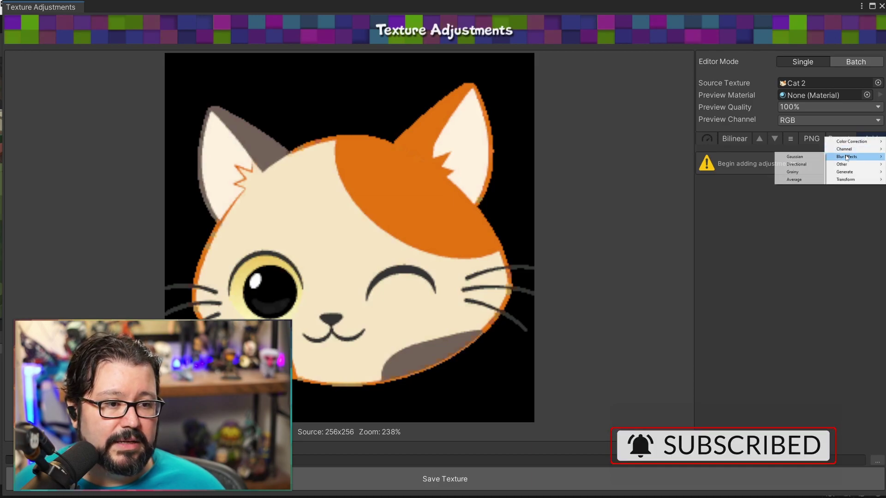
click(799, 157)
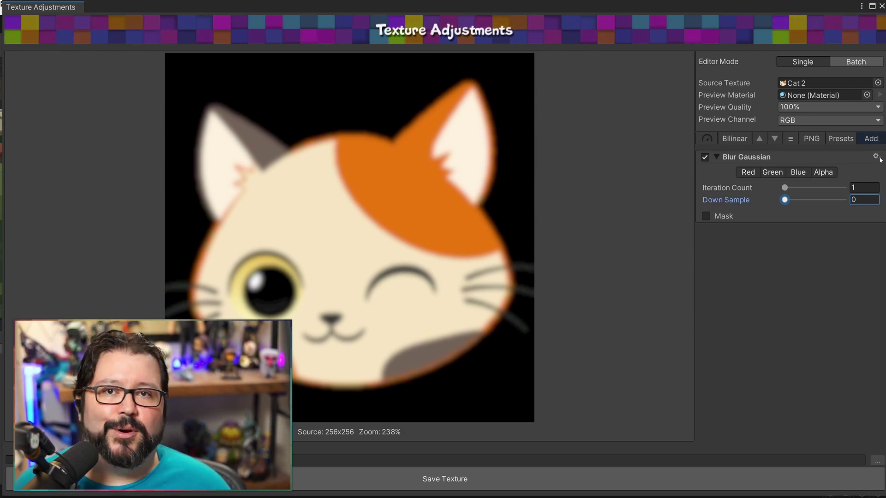
click(879, 158)
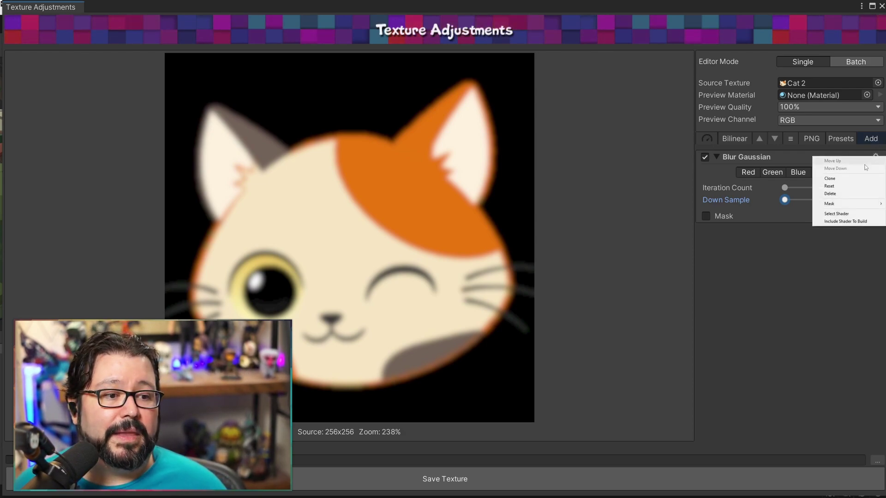
click(832, 194)
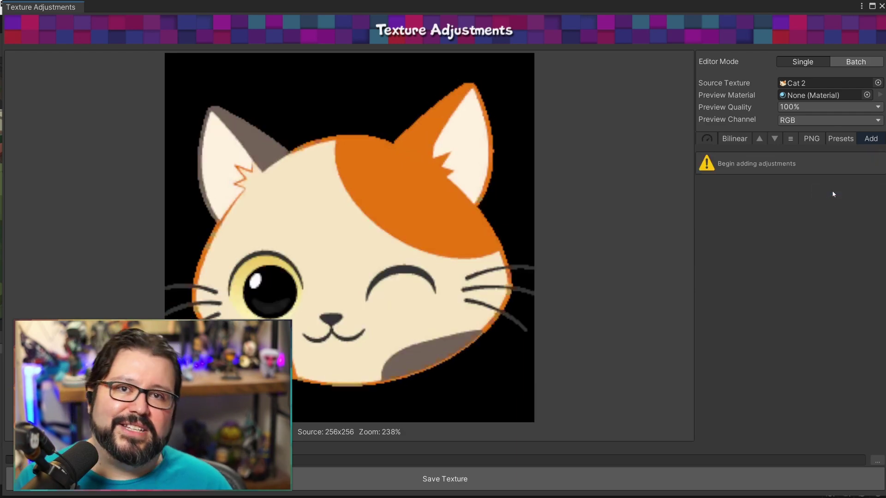
click(871, 139)
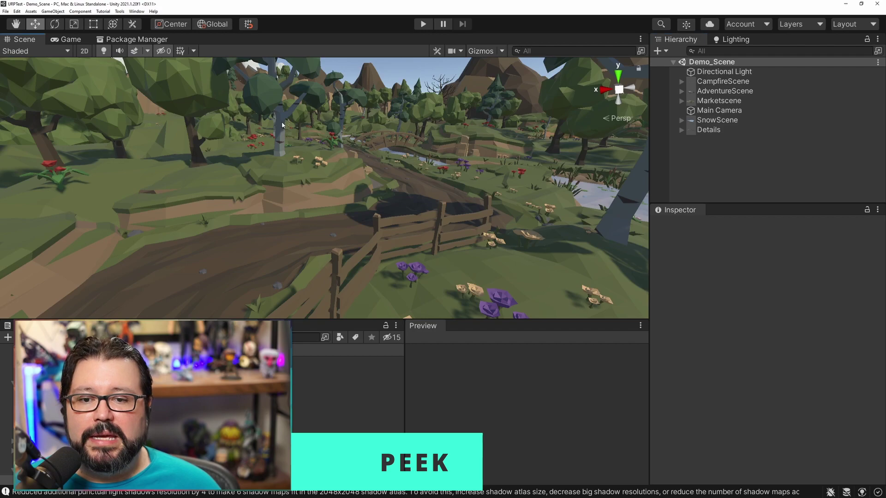
Step: Select the birch tree in the forest scene's Scene view
click(286, 128)
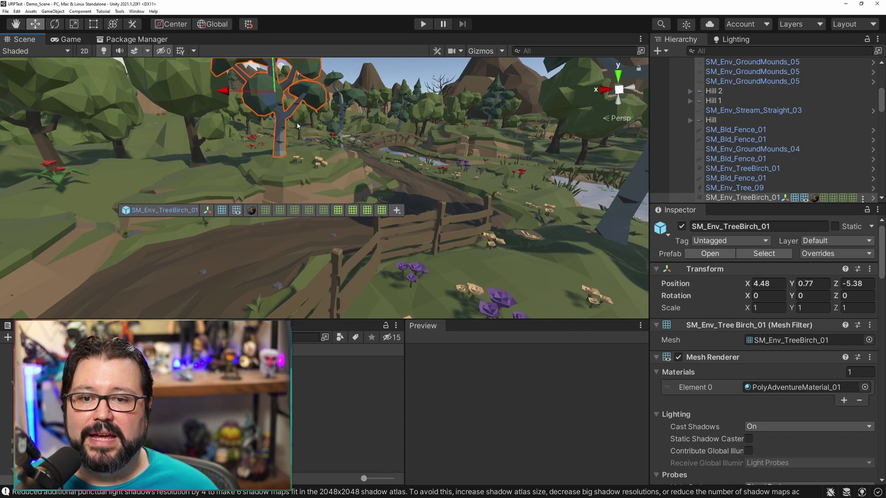
Step: Scrub the birch tree's Position X from 4.48 to about 5.4 using Peek's Transform editor
click(207, 210)
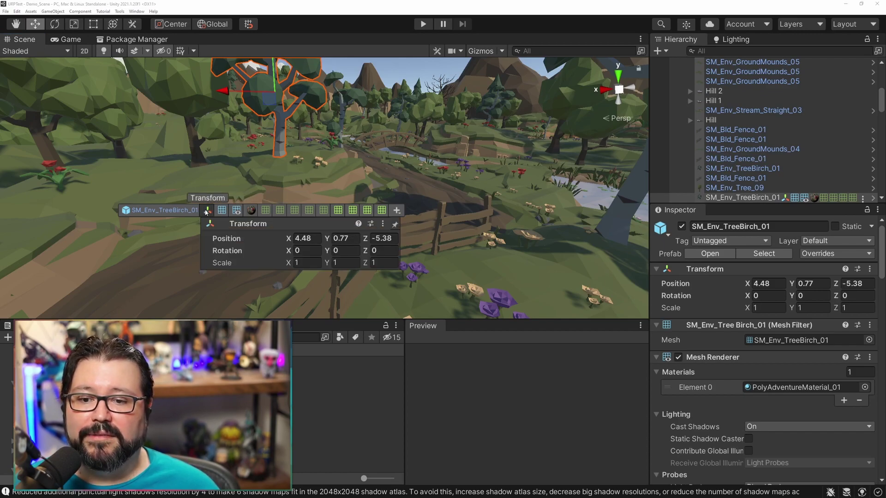
drag(288, 239, 309, 238)
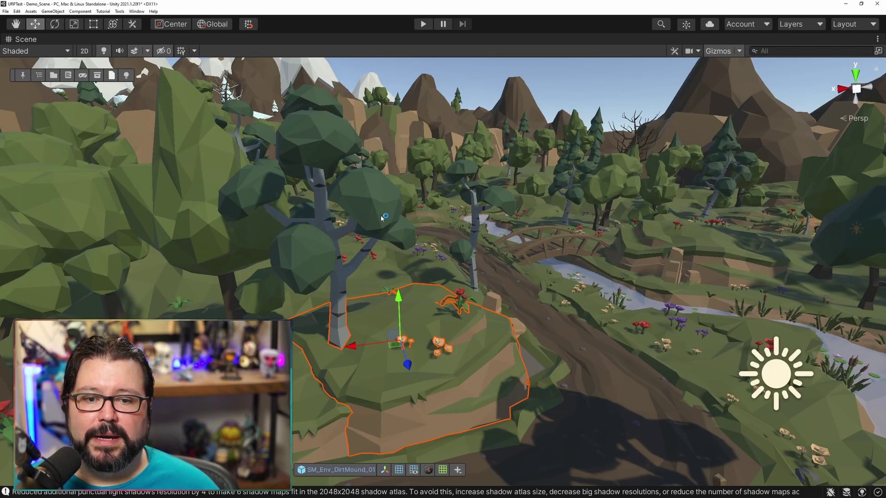
middle_drag(382, 218, 358, 198)
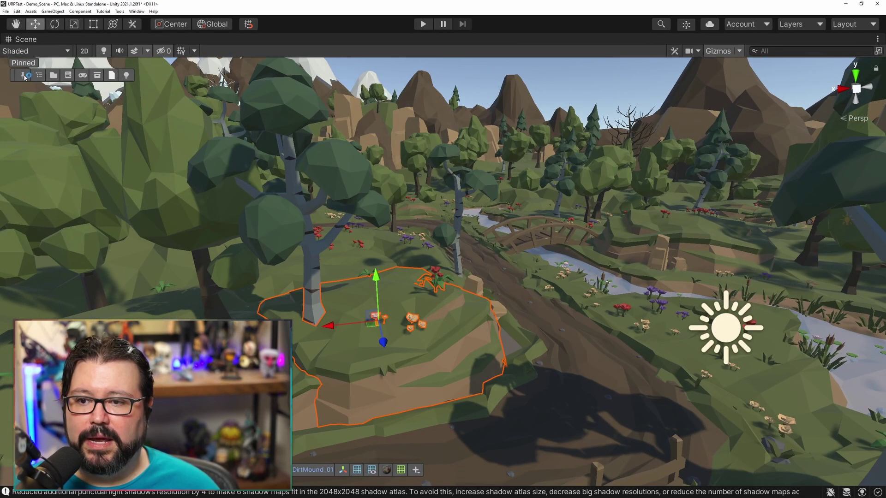
click(39, 75)
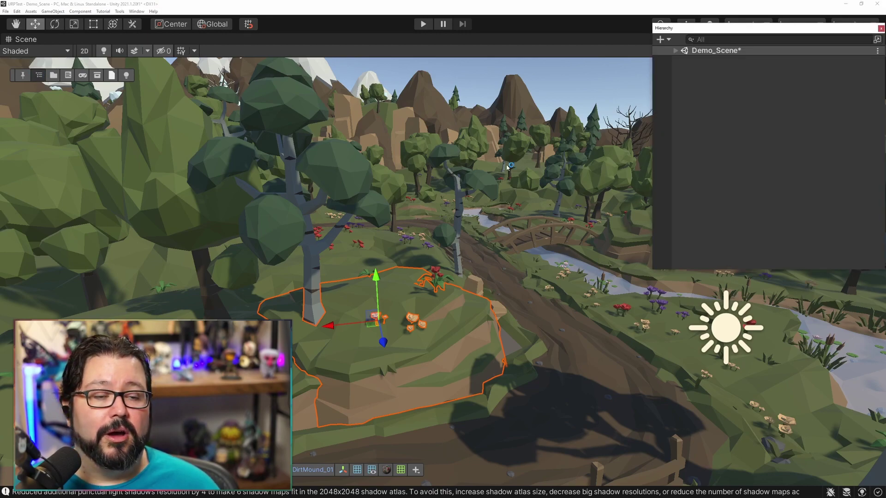
drag(694, 33, 78, 119)
click(264, 115)
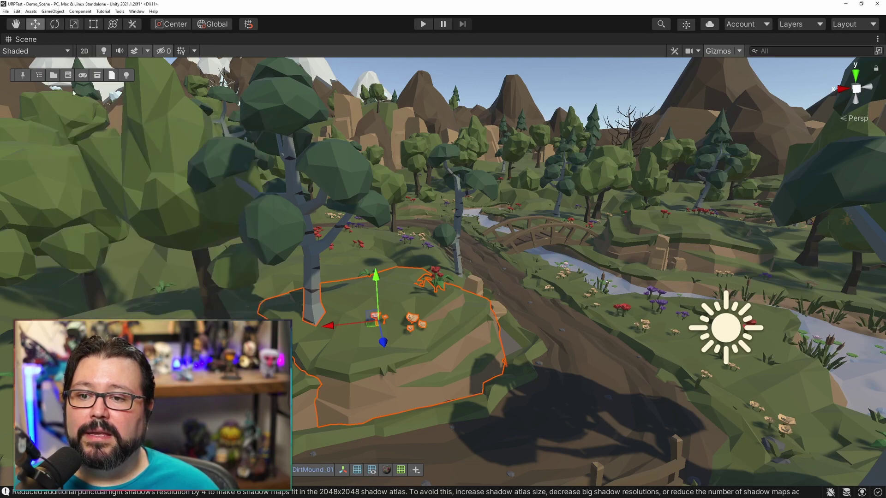
click(56, 75)
click(56, 75)
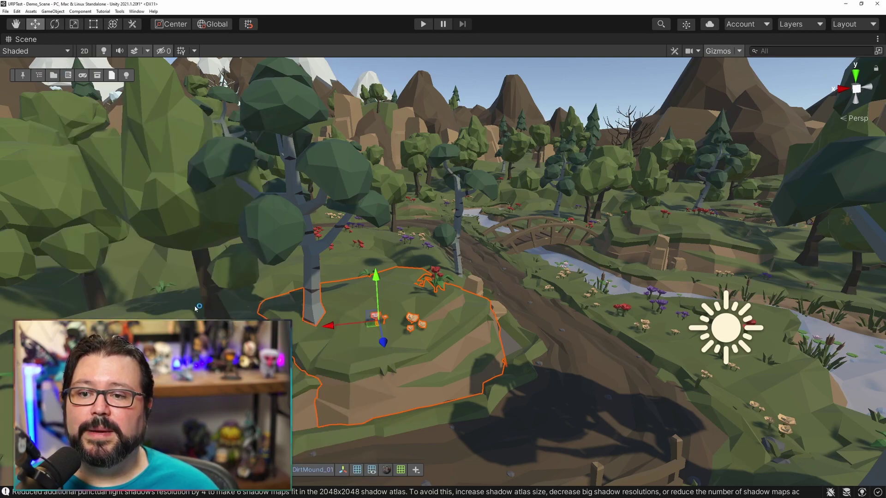
middle_drag(592, 230, 545, 295)
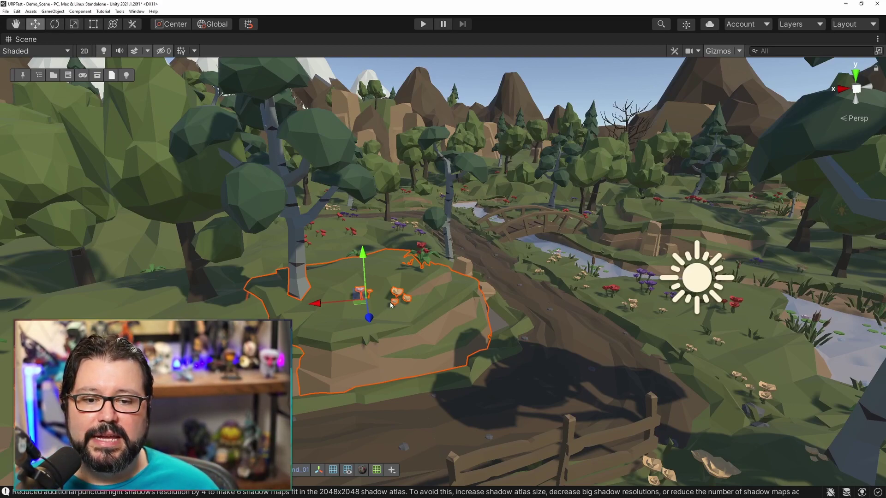
Step: Place an SM_Env_TreePine_03 pine prefab by searching 'treee' in Peek's create list
key(alt)
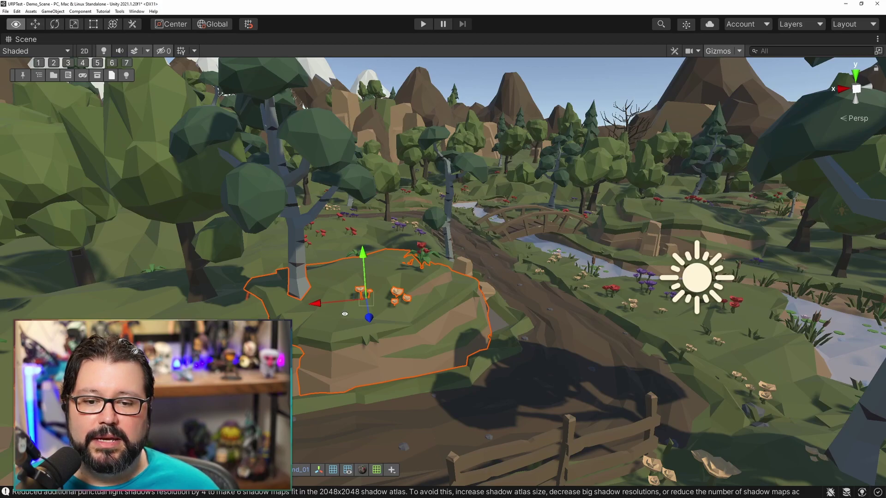
key(shift+a)
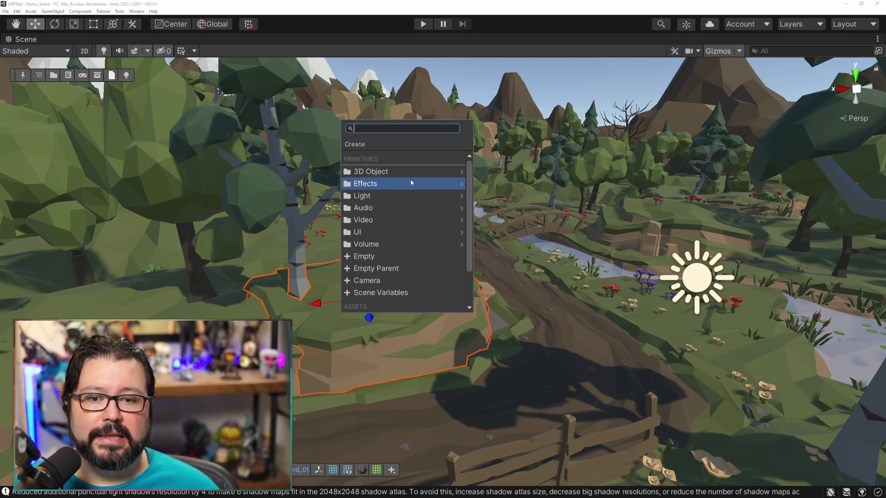
text(treee)
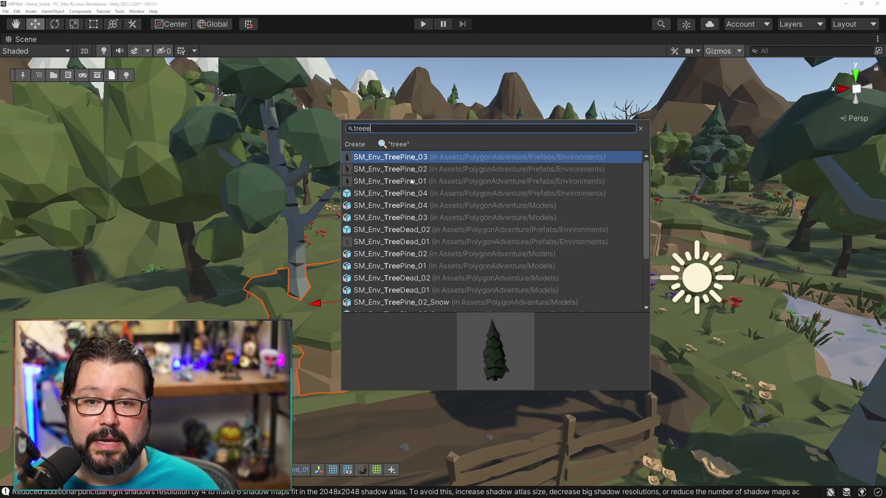
key(Return)
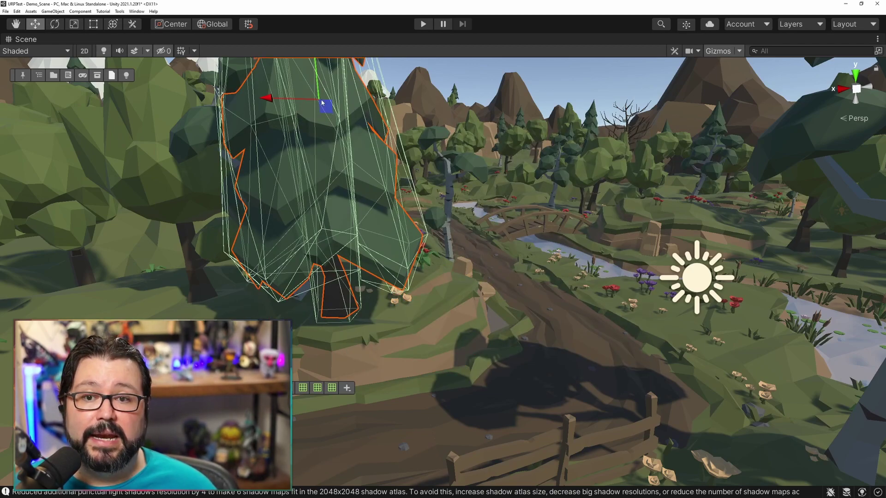
Step: Scale the new pine tree down to a smaller size beside the birch on the mound
key(e)
key(r)
drag(320, 102, 338, 280)
key(w)
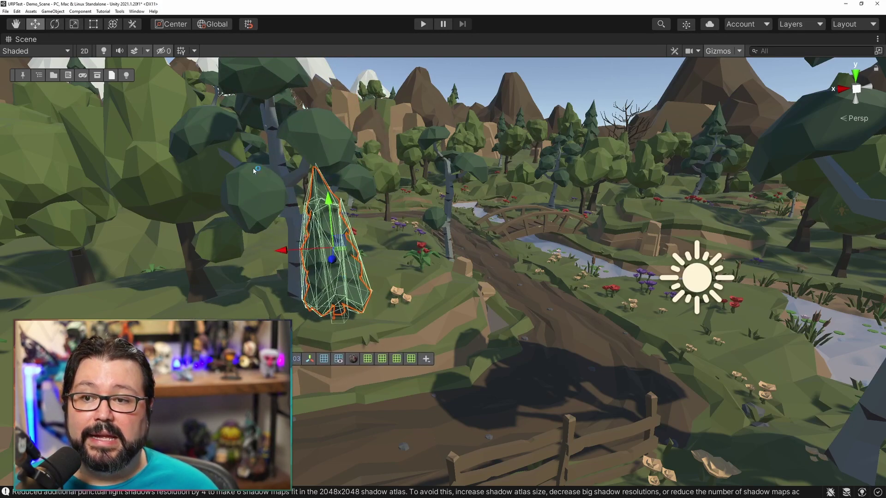
Step: Move from the $35 ExtendedPrimitives store page to the Nims project's Main scene with the grassy planet
click(401, 323)
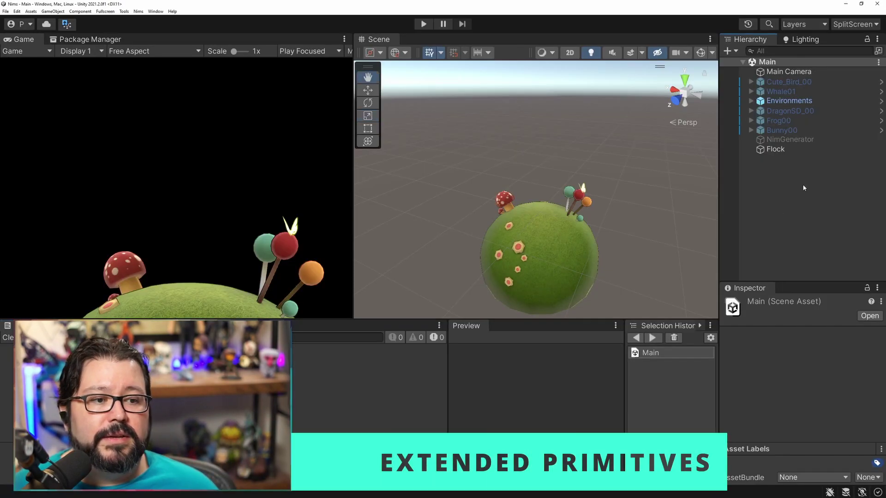
Step: Create a Fillet Donut from the Hierarchy's 3D Object > ExtendedPrimitives menu
right_click(799, 186)
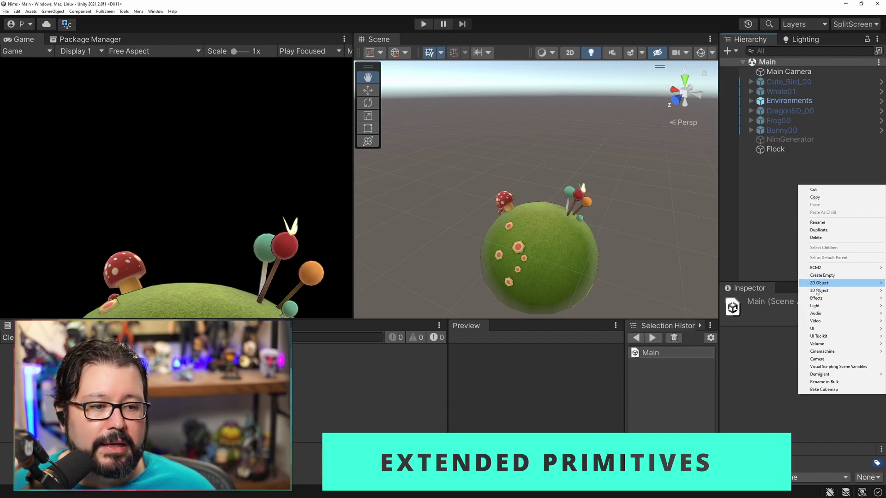
mouse_move(820, 291)
mouse_move(759, 336)
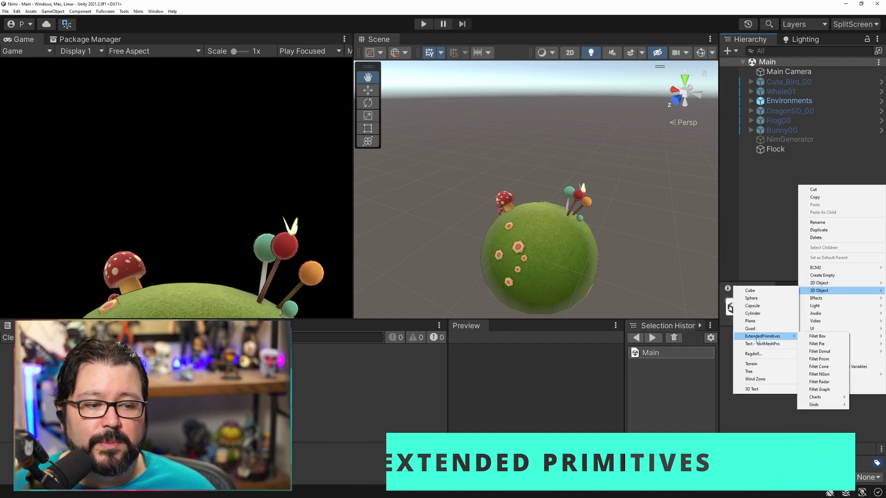
click(825, 351)
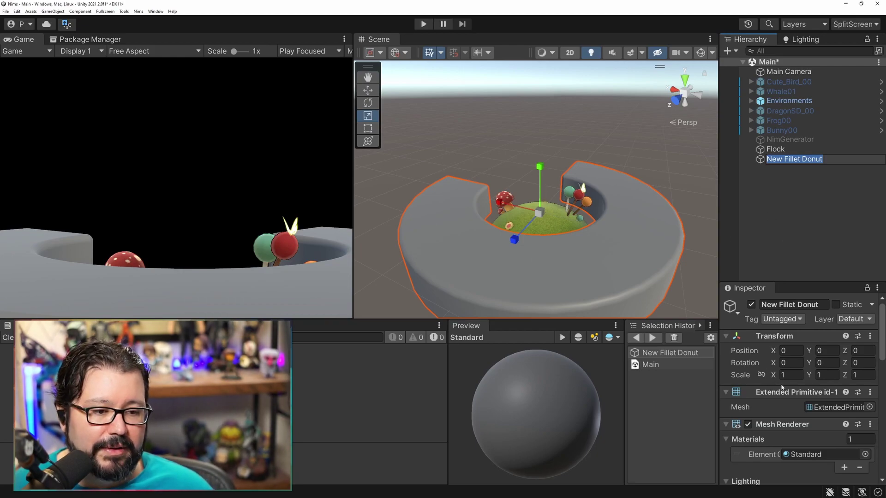
Step: Under Topology, set Radius Segments to 13, Fillet Segments to 1 and Slice Fillet Segments to 18
scroll(782, 388, down, 10)
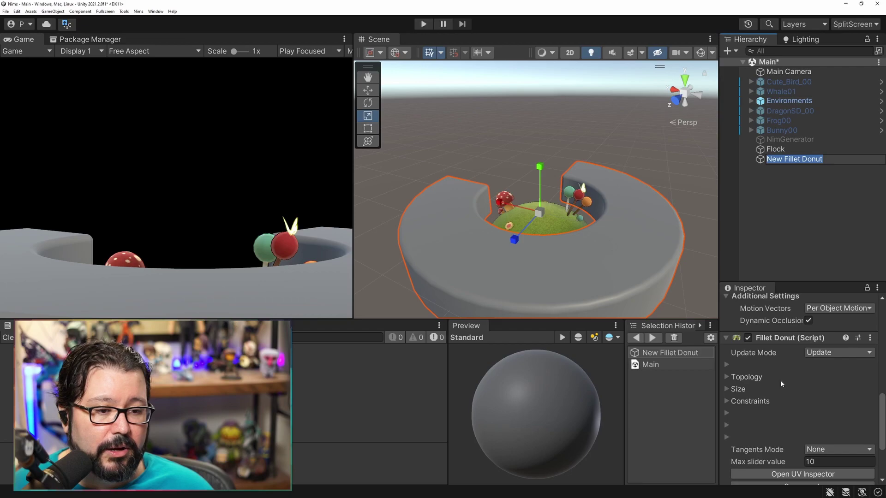
scroll(785, 369, down, 2)
drag(811, 280, 802, 183)
scroll(795, 343, down, 2)
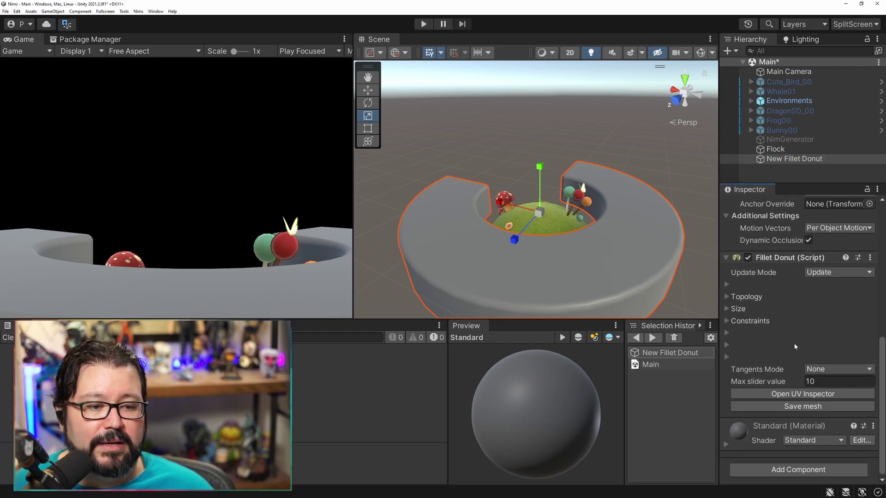
click(728, 297)
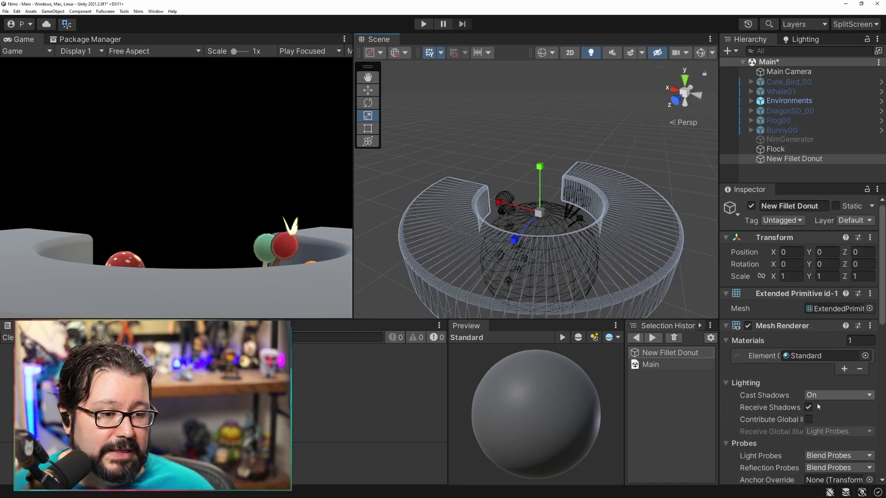
scroll(815, 399, down, 6)
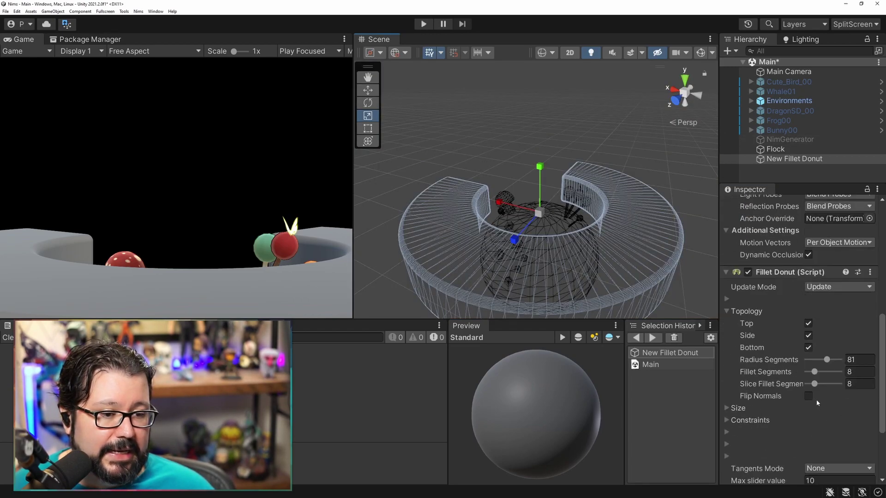
drag(827, 293, 811, 305)
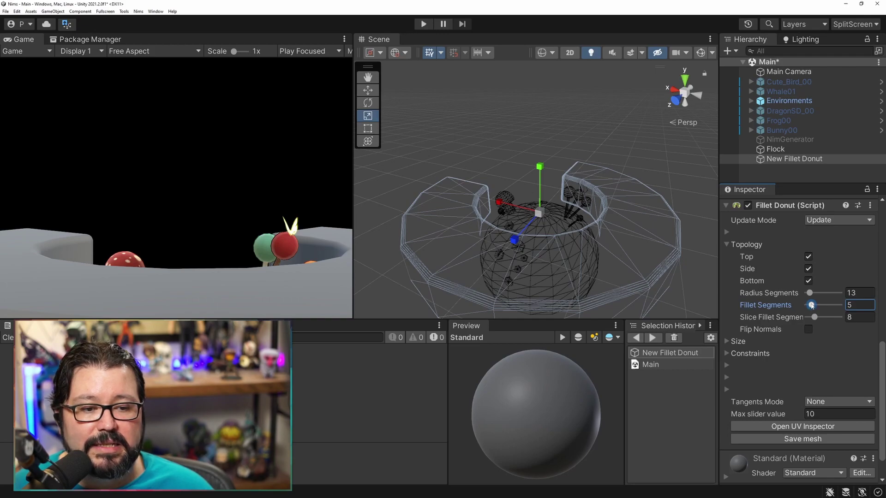
drag(811, 306, 798, 305)
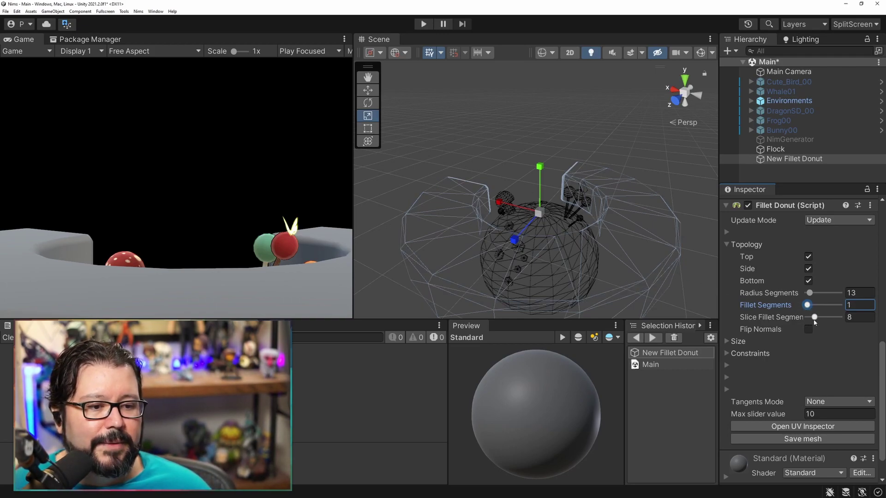
drag(815, 317, 822, 318)
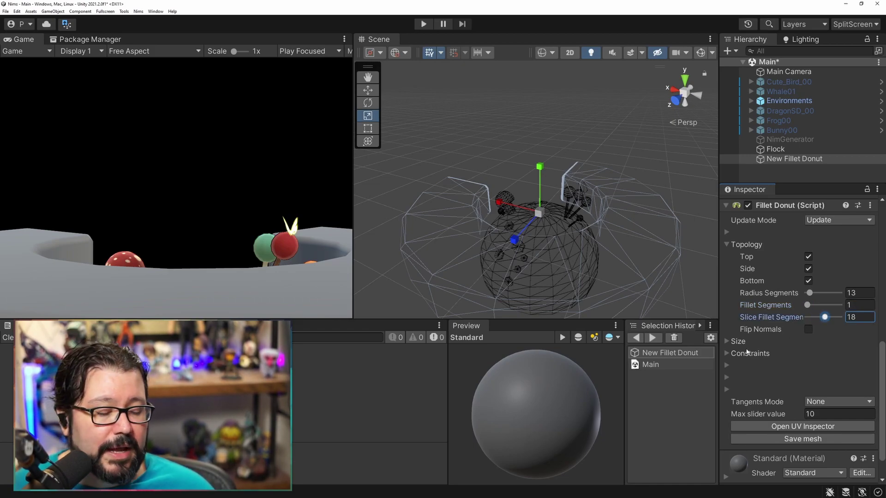
Step: In the donut's Size settings, set Pivot Offset to -0.4 and Angle from 270 to 58
click(726, 341)
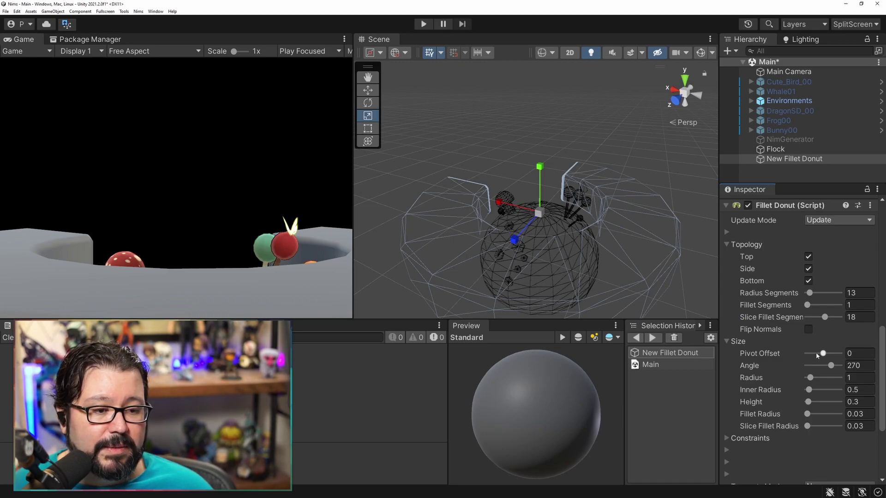
drag(824, 354, 810, 353)
middle_drag(573, 271, 576, 252)
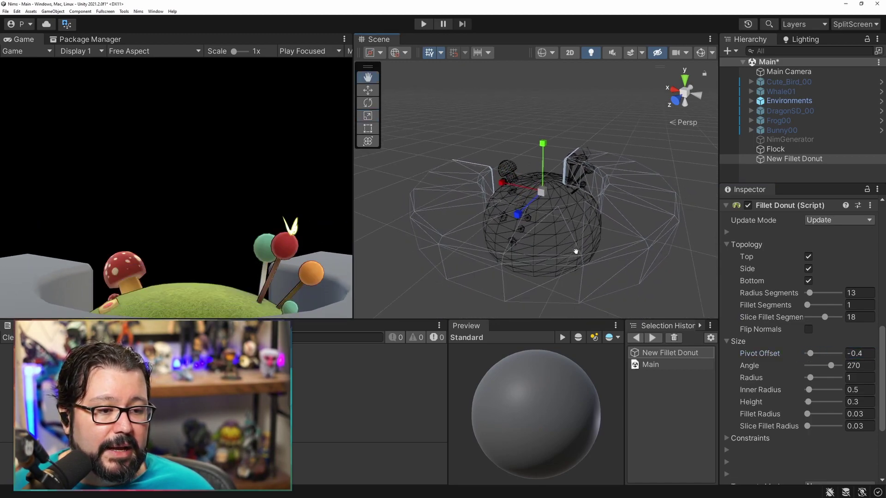
drag(833, 368, 814, 366)
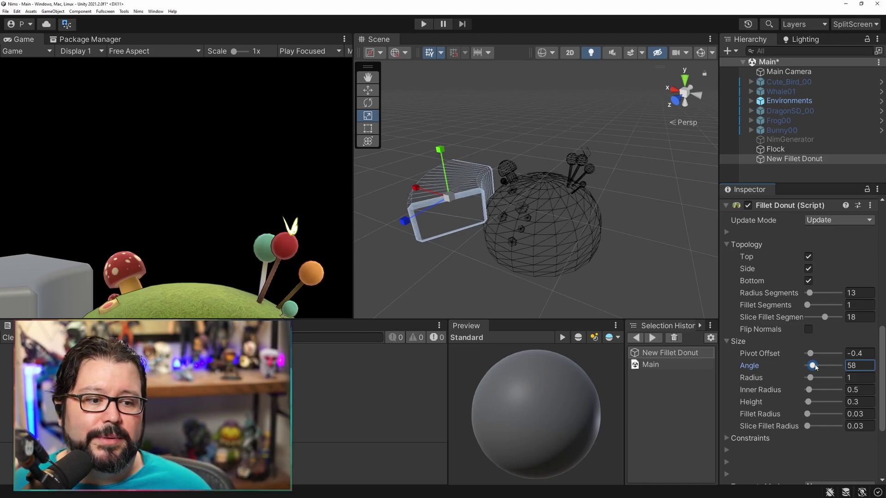
scroll(815, 367, up, 10)
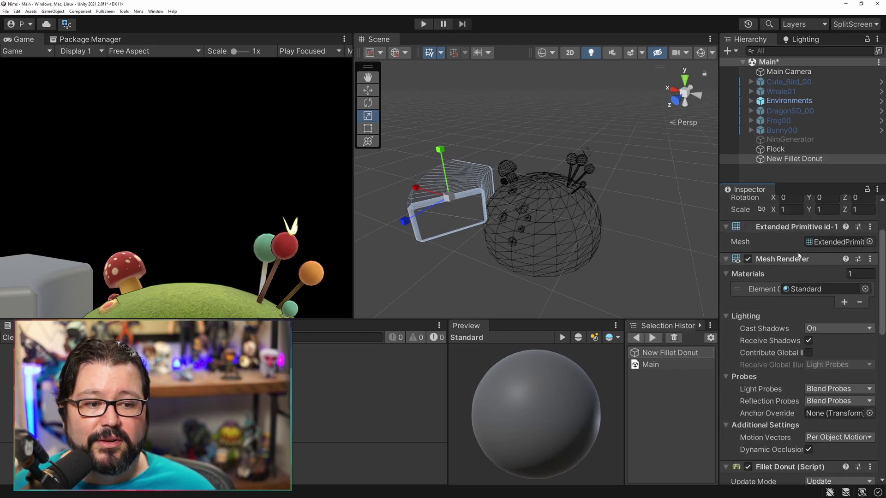